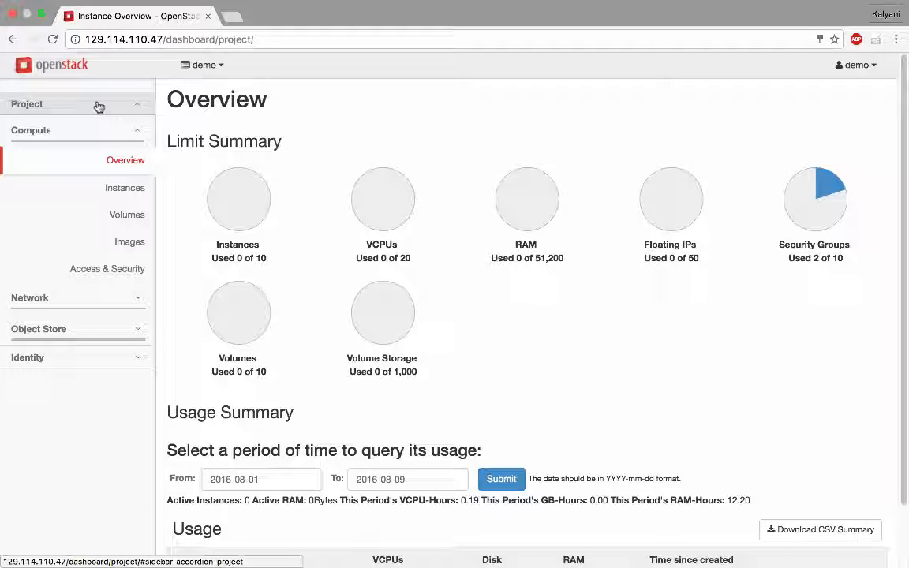
Start creating a new project network named network_check and proceed to its subnet settings.
{"action": "left_click", "coordinate": [51, 298]}
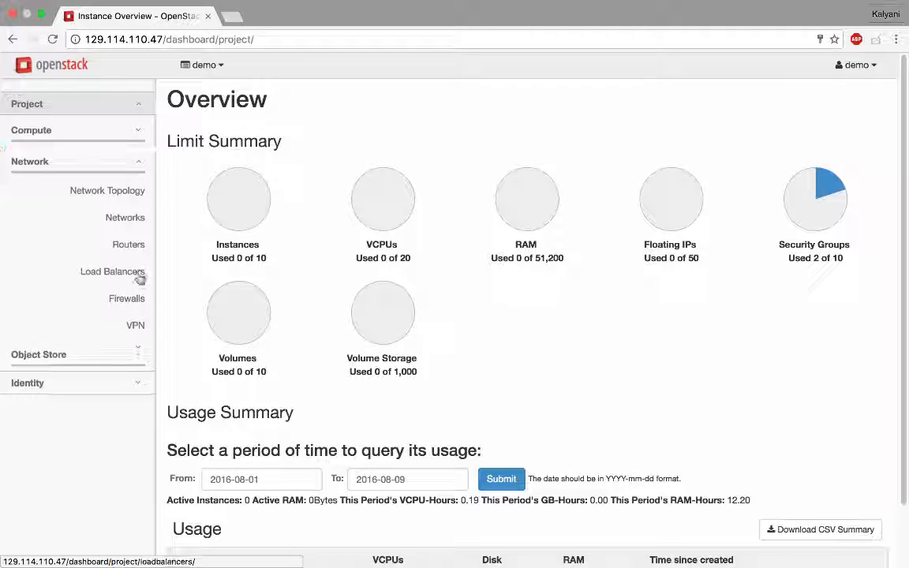
{"action": "left_click", "coordinate": [136, 224]}
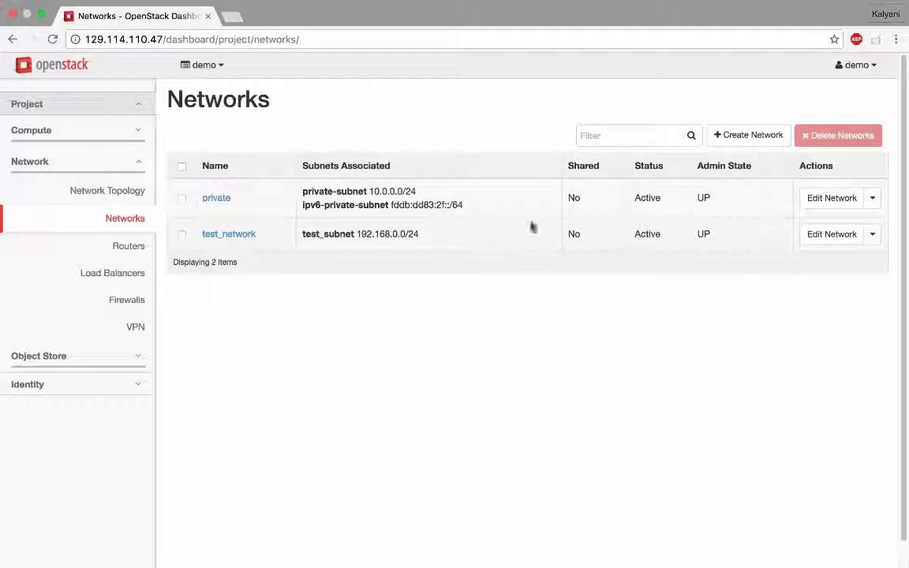
{"action": "left_click", "coordinate": [751, 135]}
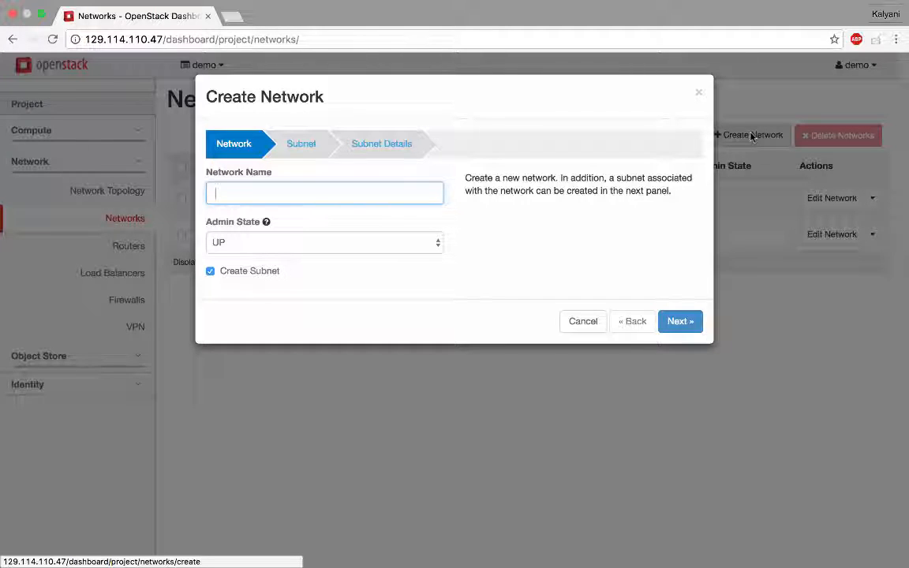
{"action": "type", "text": "netwo"}
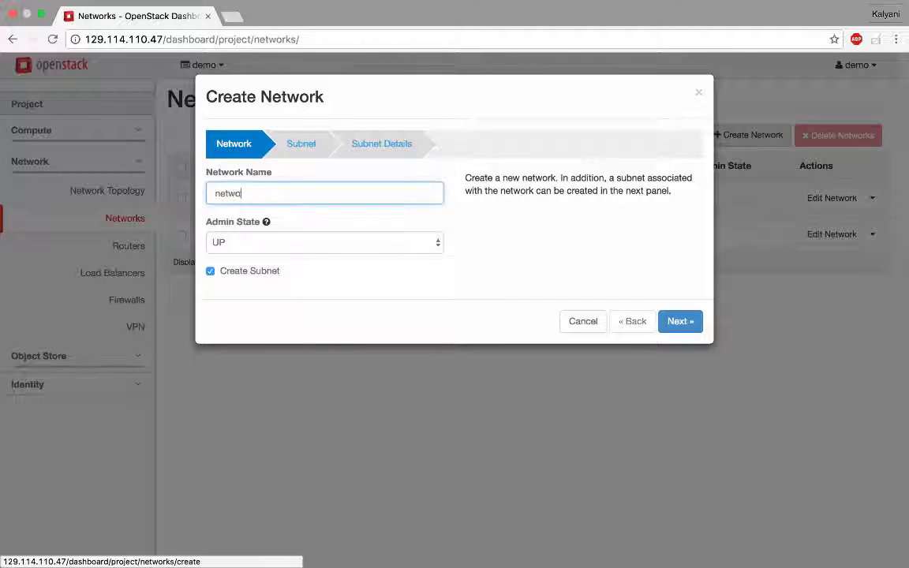
{"action": "type", "text": "rk_check"}
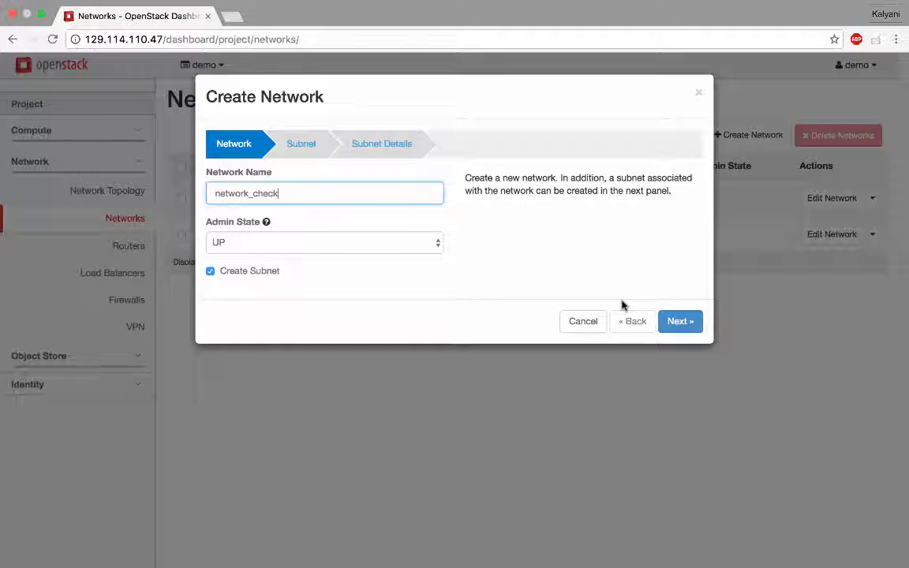
{"action": "left_click", "coordinate": [676, 321]}
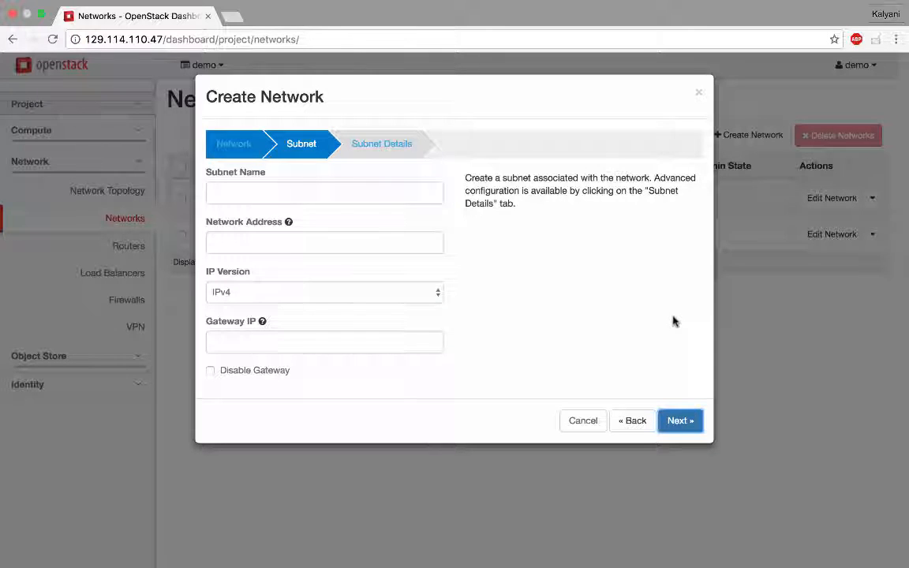
Define the subnet subnet_check with network address 192.168.0.0/24 and IPv4, and create the network with default subnet details.
{"action": "left_click", "coordinate": [362, 185]}
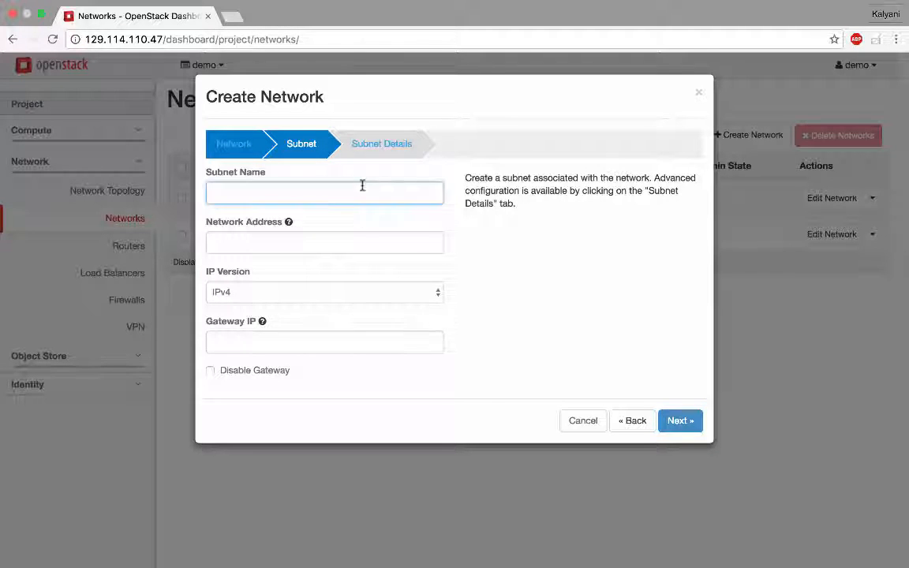
{"action": "type", "text": "subnet_check"}
{"action": "left_click", "coordinate": [351, 246]}
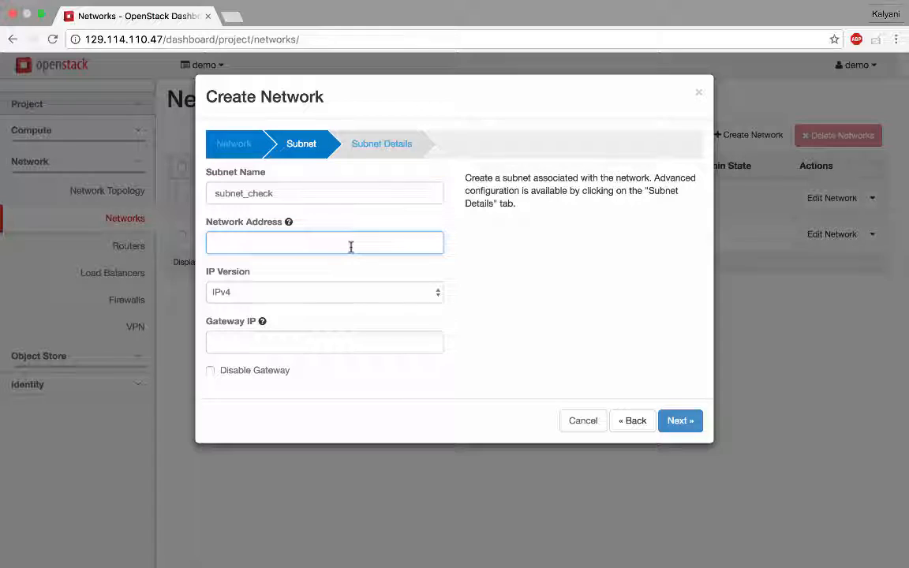
{"action": "type", "text": "1"}
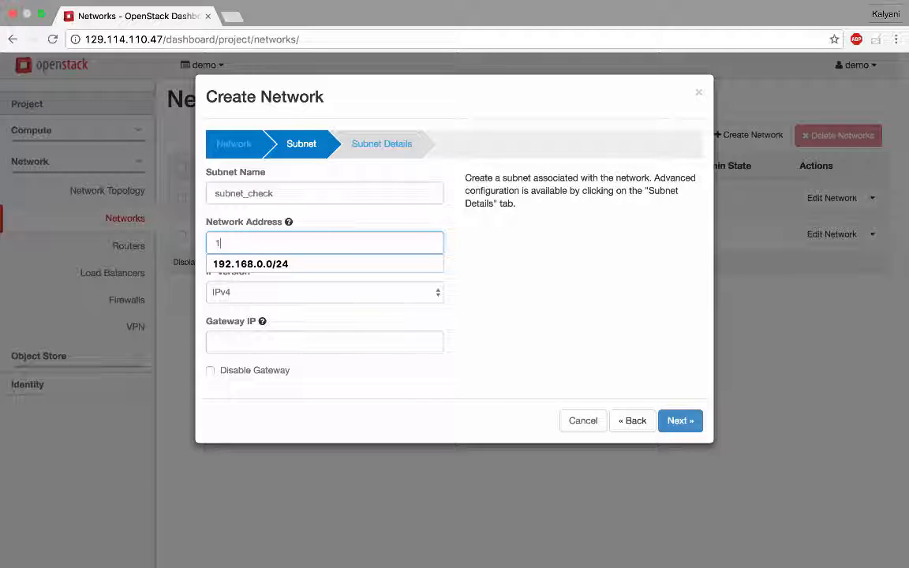
{"action": "left_click", "coordinate": [351, 266]}
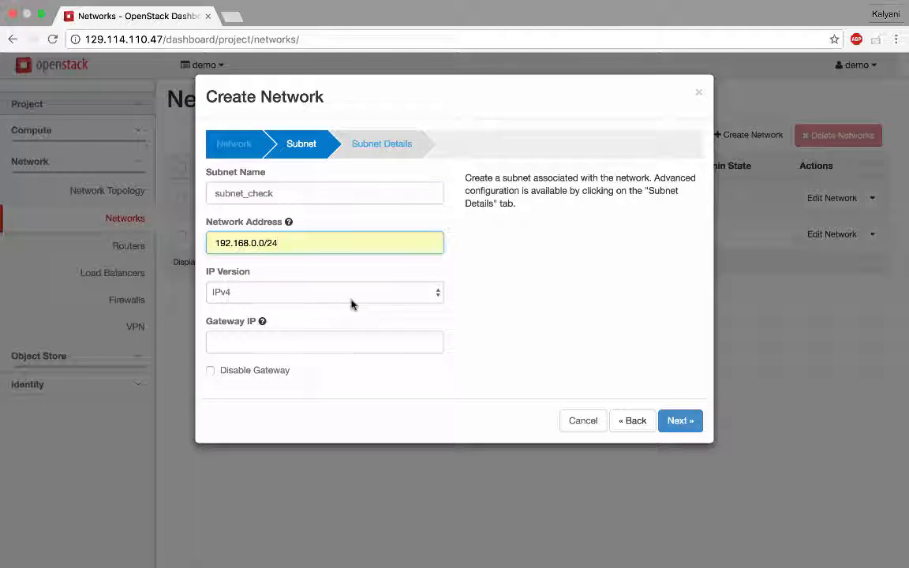
{"action": "left_click", "coordinate": [352, 300]}
{"action": "left_click", "coordinate": [352, 297]}
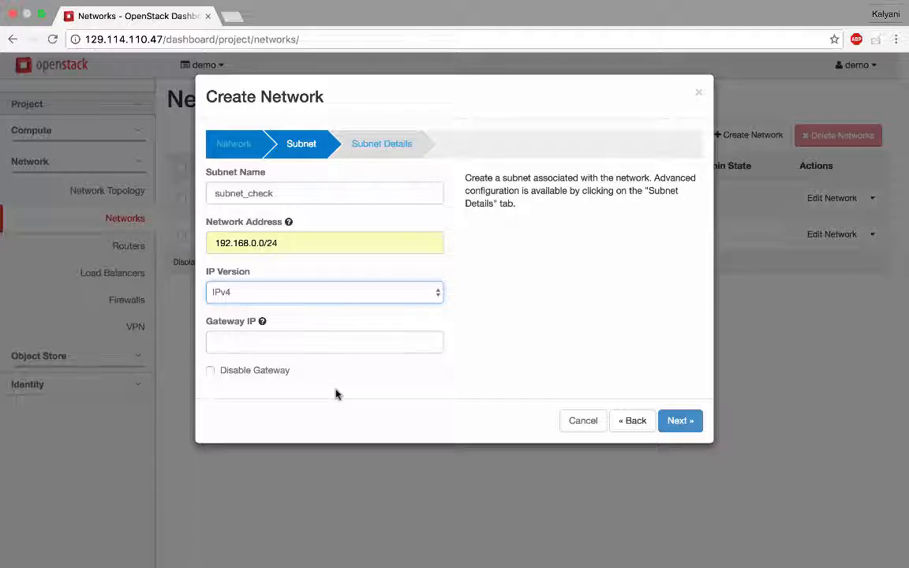
{"action": "left_click", "coordinate": [683, 422]}
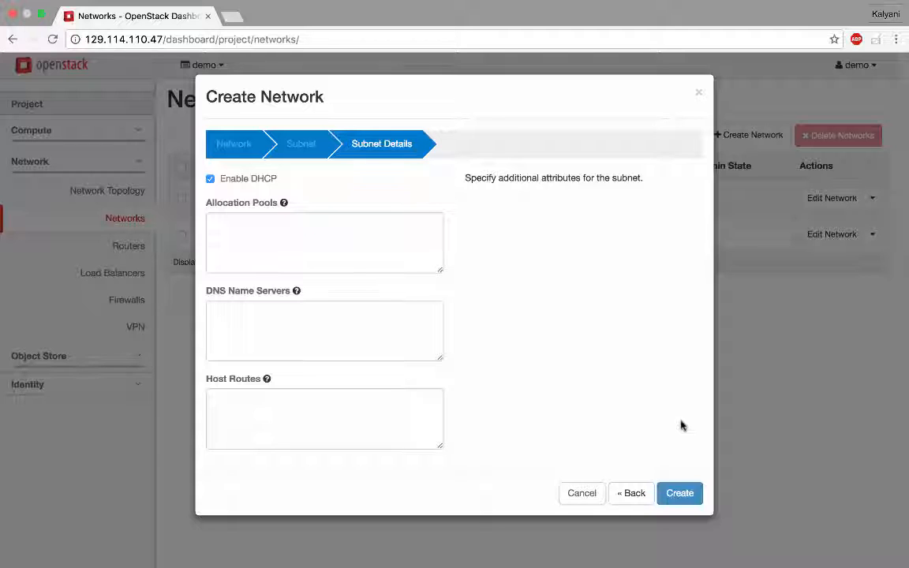
{"action": "left_click", "coordinate": [676, 495]}
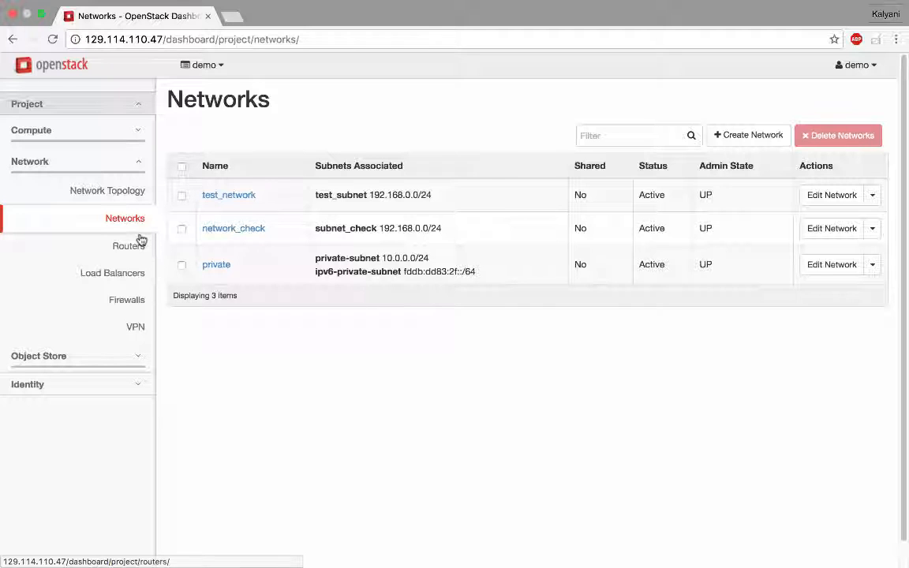
Create a router named route_check with public as its external network.
{"action": "left_click", "coordinate": [138, 247]}
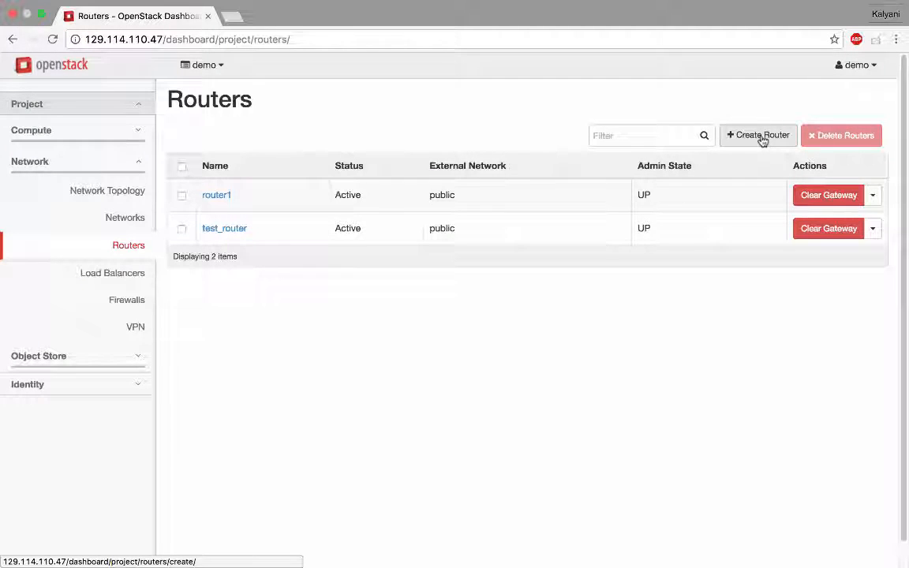
{"action": "left_click", "coordinate": [763, 137]}
{"action": "type", "text": "route_check"}
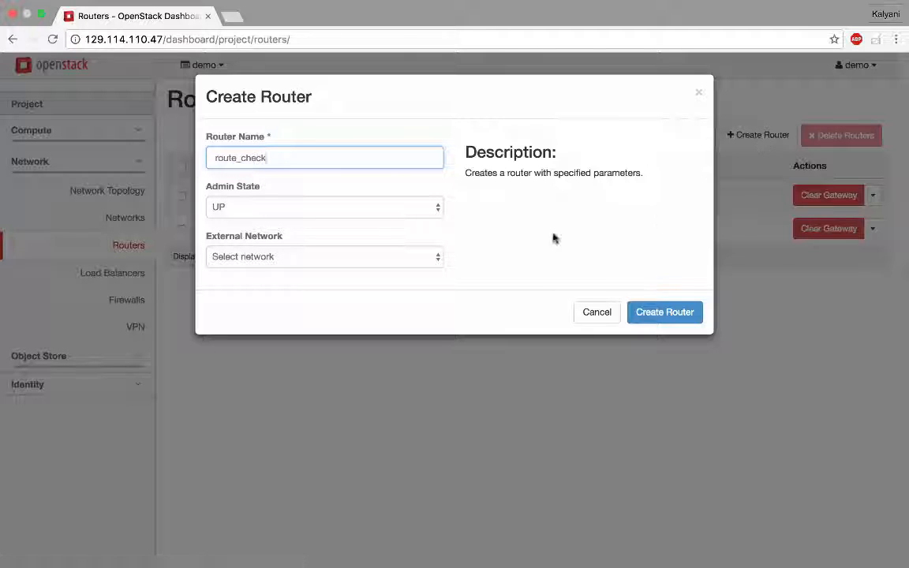
{"action": "left_click", "coordinate": [408, 264]}
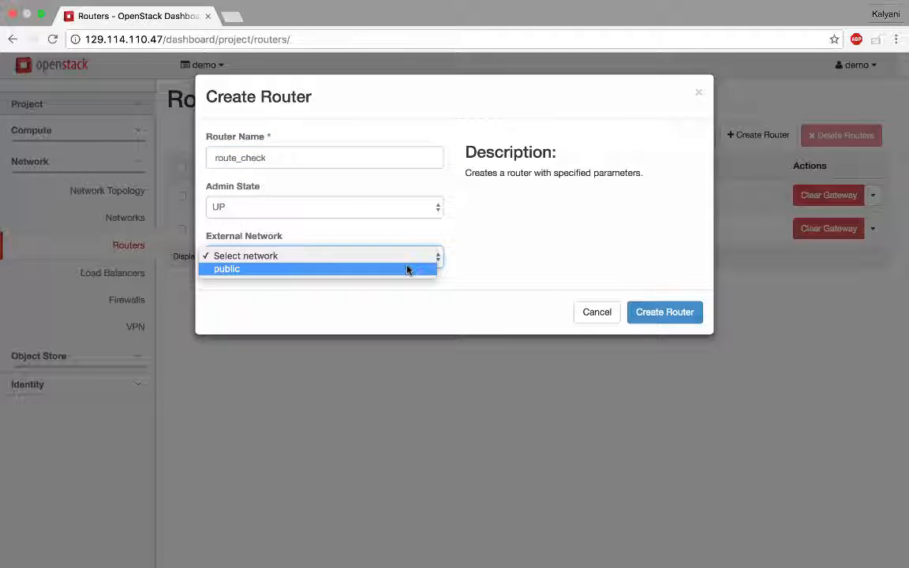
{"action": "left_click", "coordinate": [408, 270]}
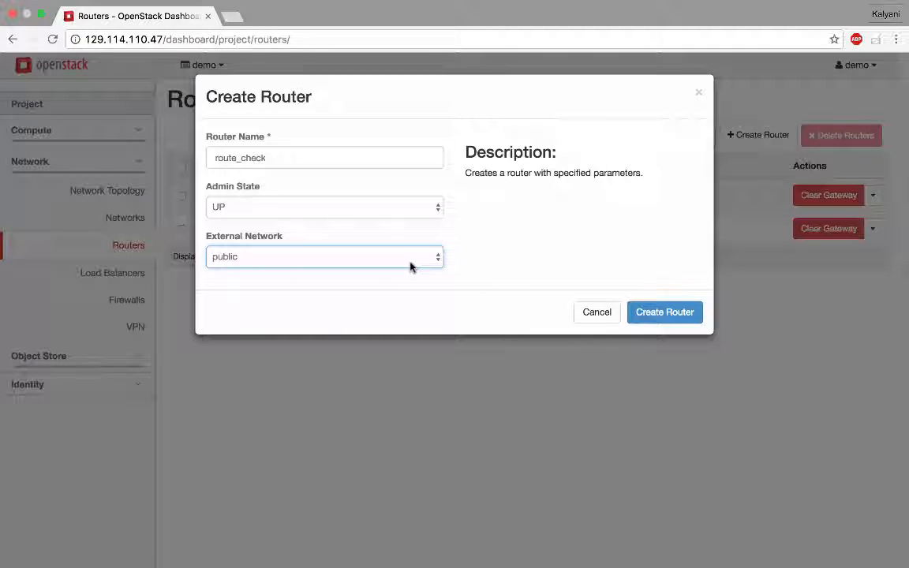
{"action": "left_click", "coordinate": [664, 312]}
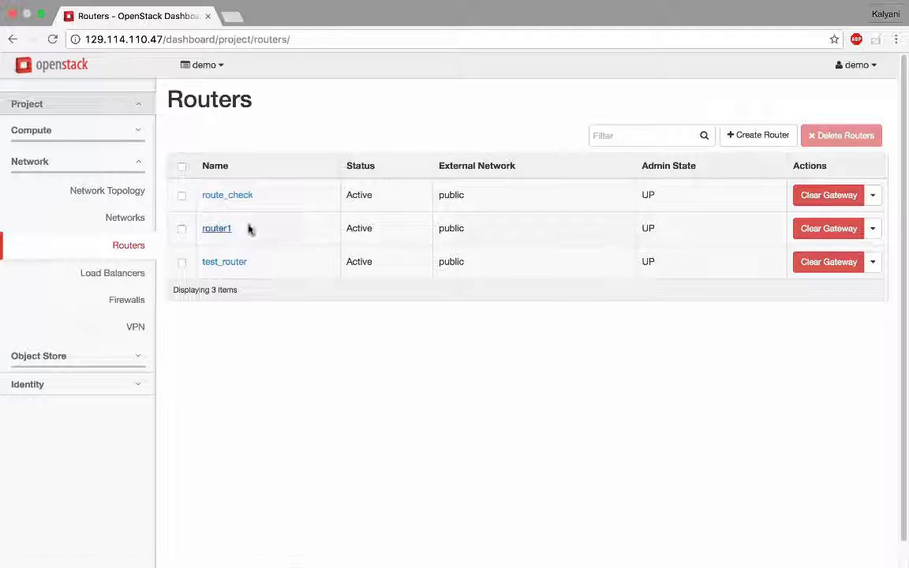
Add an interface to route_check that connects it to subnet_check of network_check (192.168.0.0/24).
{"action": "left_click", "coordinate": [244, 196]}
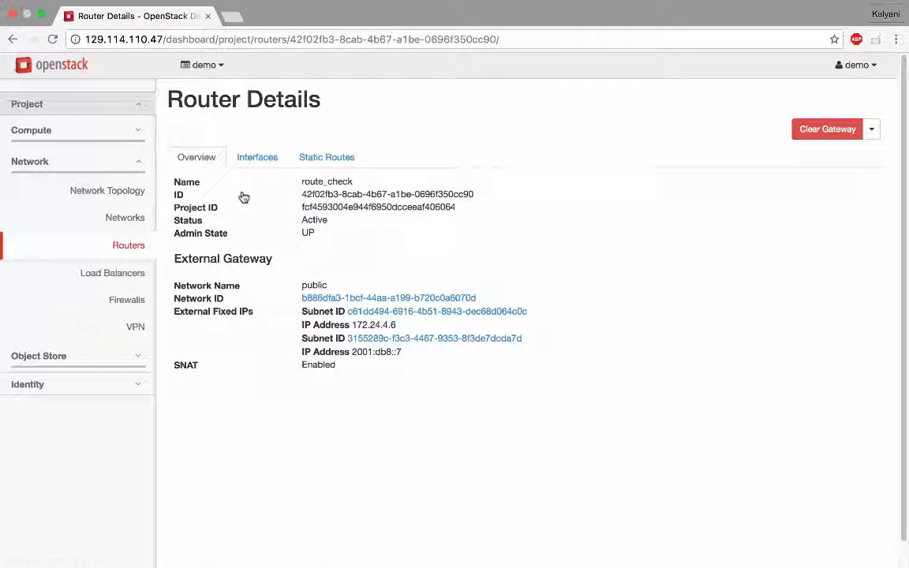
{"action": "left_click", "coordinate": [258, 157]}
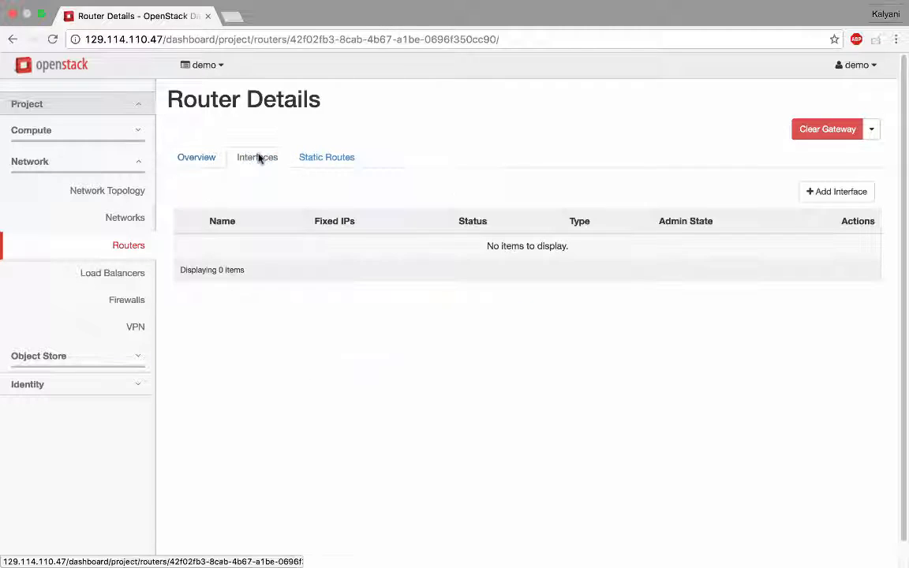
{"action": "left_click", "coordinate": [830, 190]}
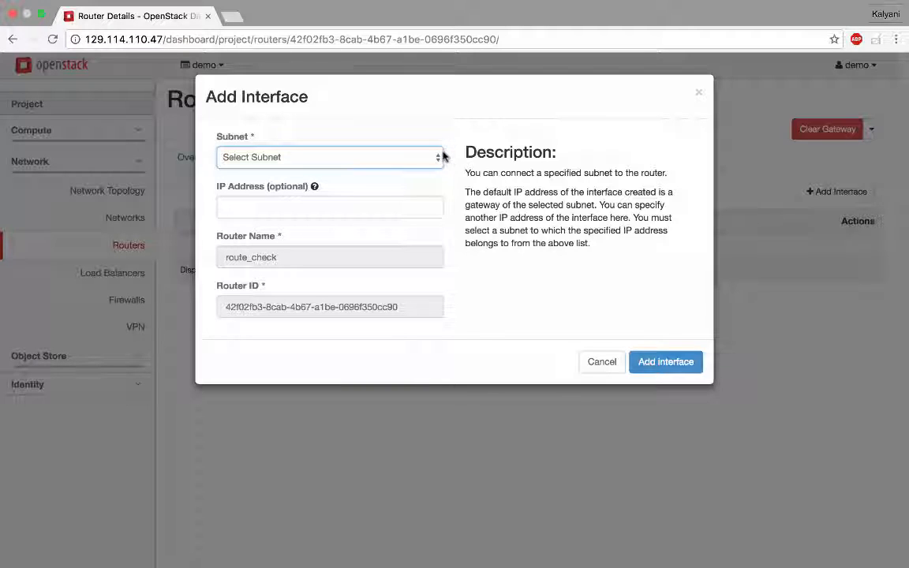
{"action": "left_click", "coordinate": [442, 156]}
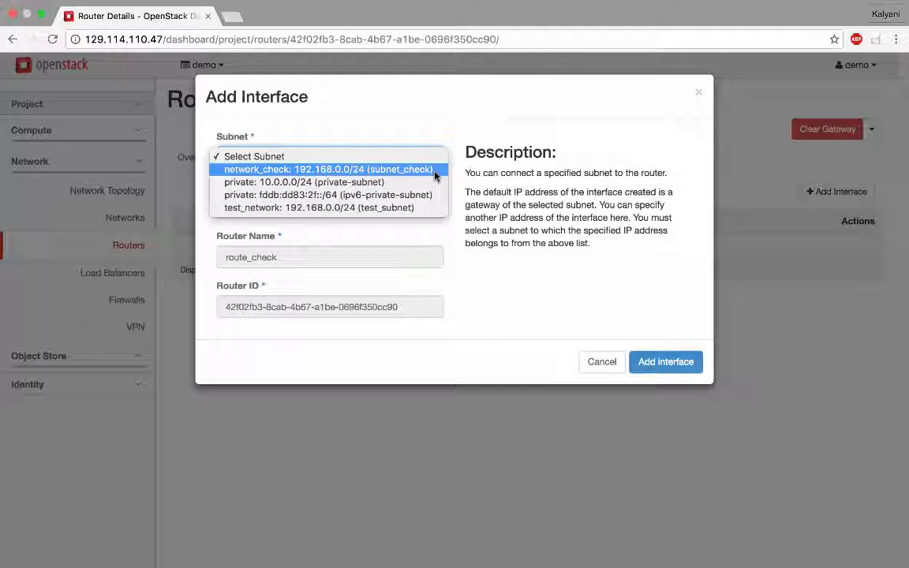
{"action": "left_click", "coordinate": [433, 171]}
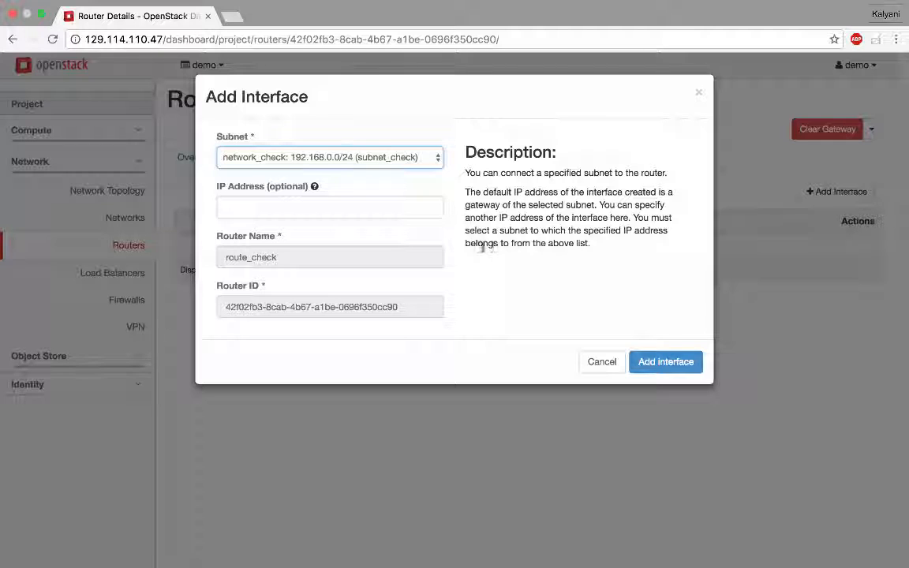
{"action": "left_click", "coordinate": [645, 367]}
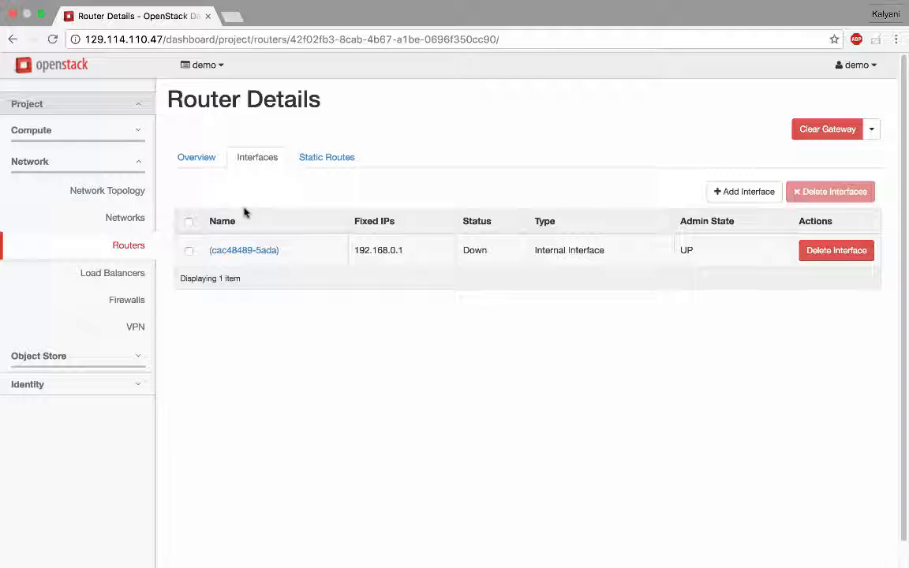
Create a security group named security_check in the project's Access & Security settings.
{"action": "left_click", "coordinate": [134, 110]}
{"action": "left_click", "coordinate": [134, 110]}
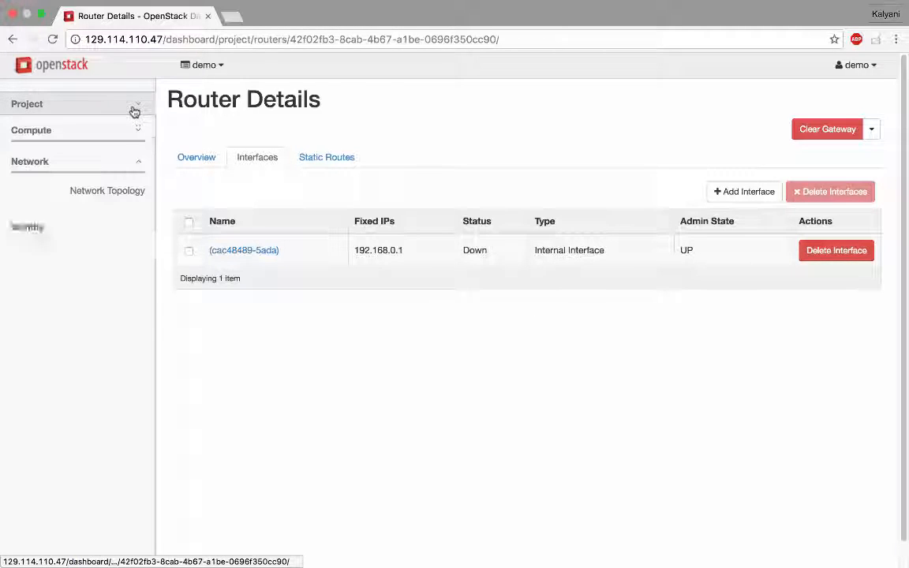
{"action": "left_click", "coordinate": [127, 136]}
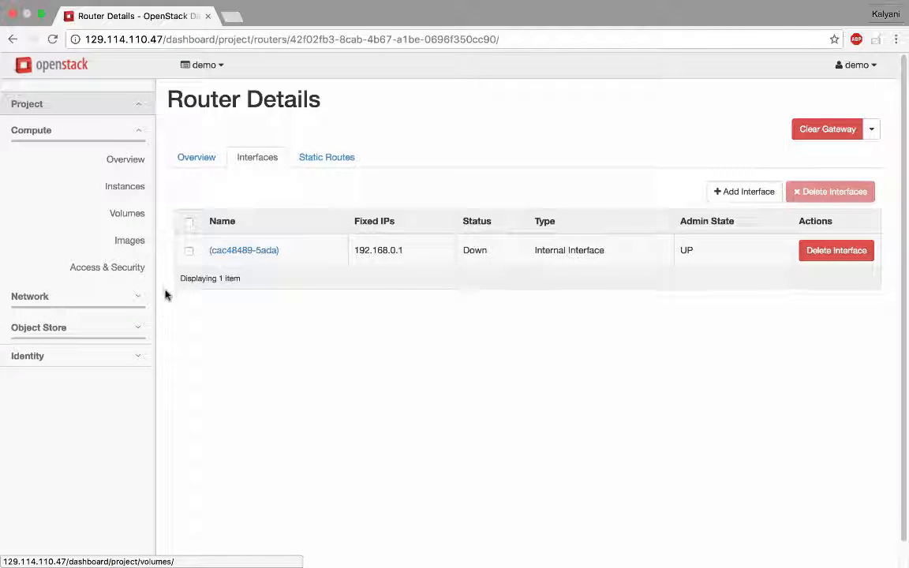
{"action": "left_click", "coordinate": [136, 272]}
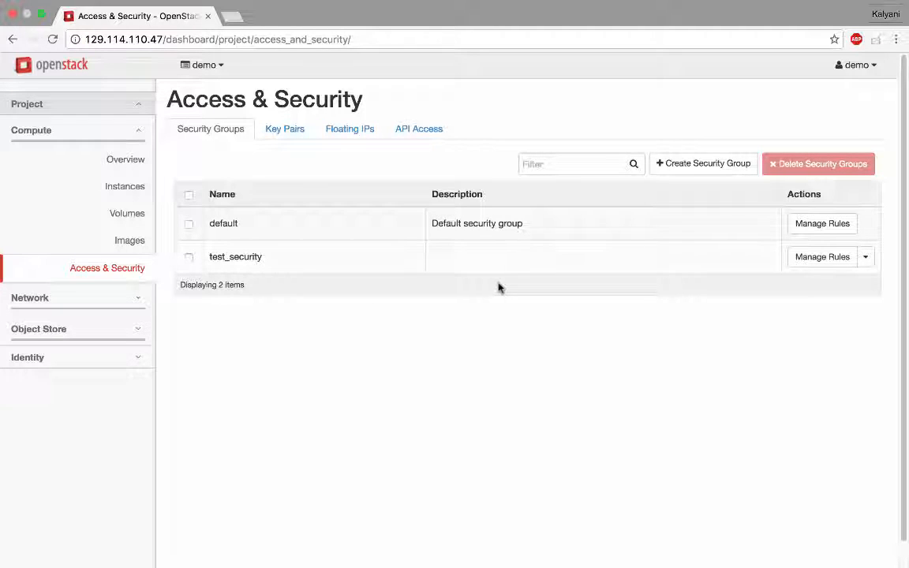
{"action": "left_click", "coordinate": [687, 175]}
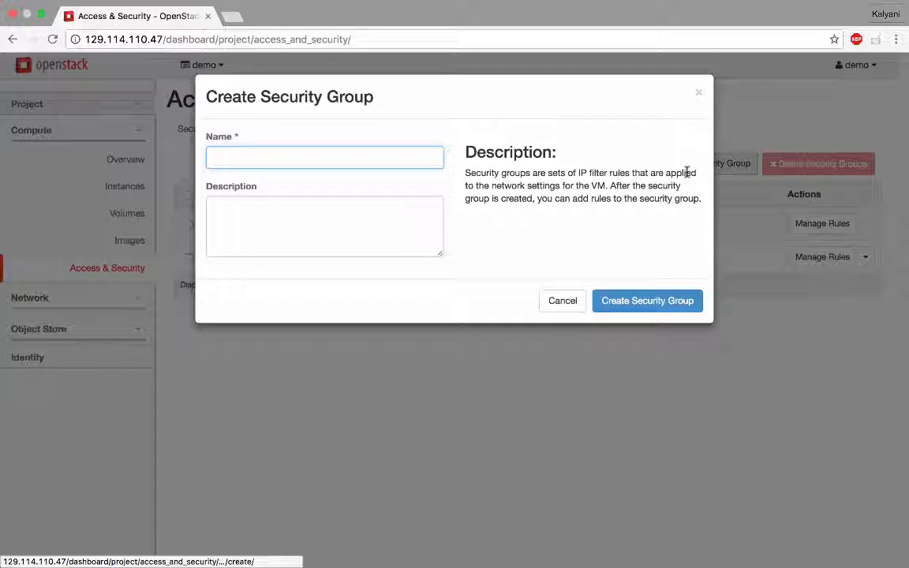
{"action": "type", "text": "s"}
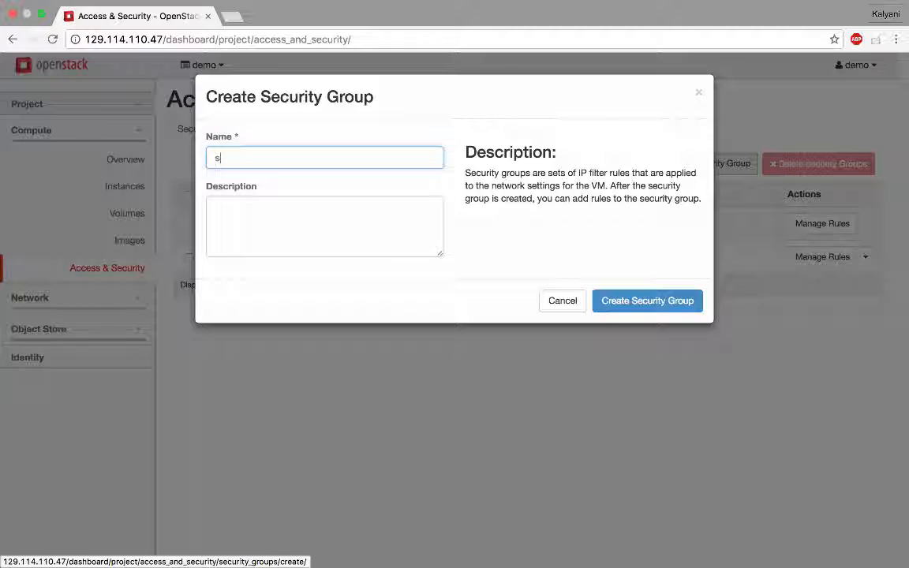
{"action": "type", "text": "ecurity_"}
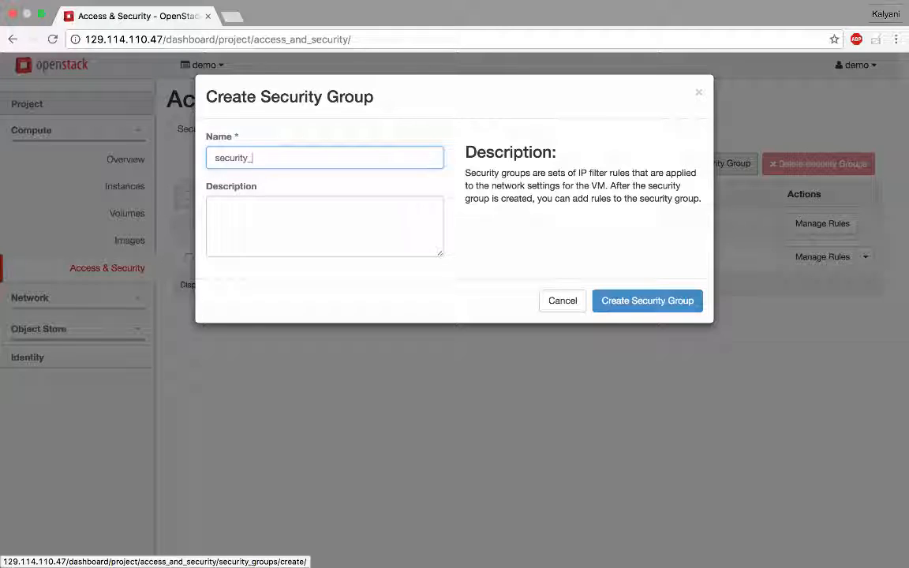
{"action": "type", "text": "check"}
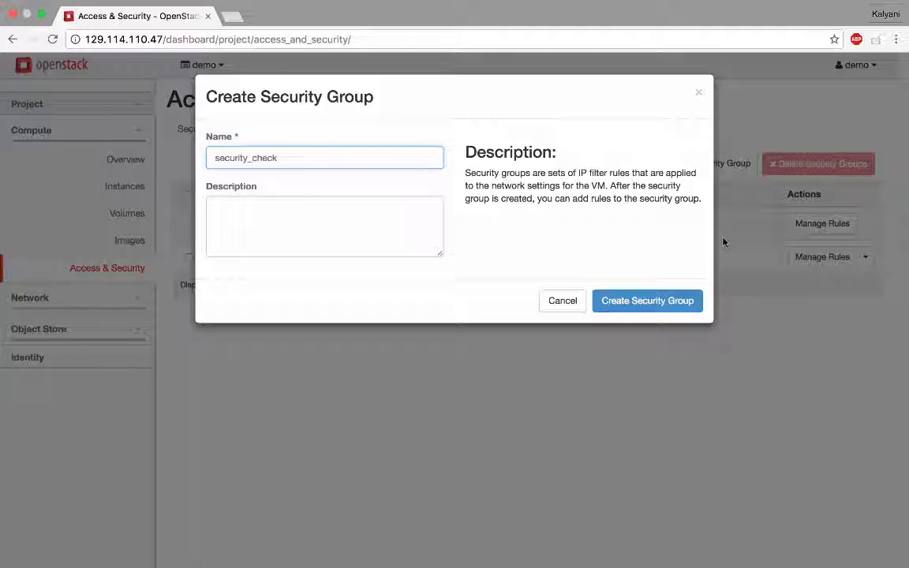
{"action": "left_click", "coordinate": [695, 298]}
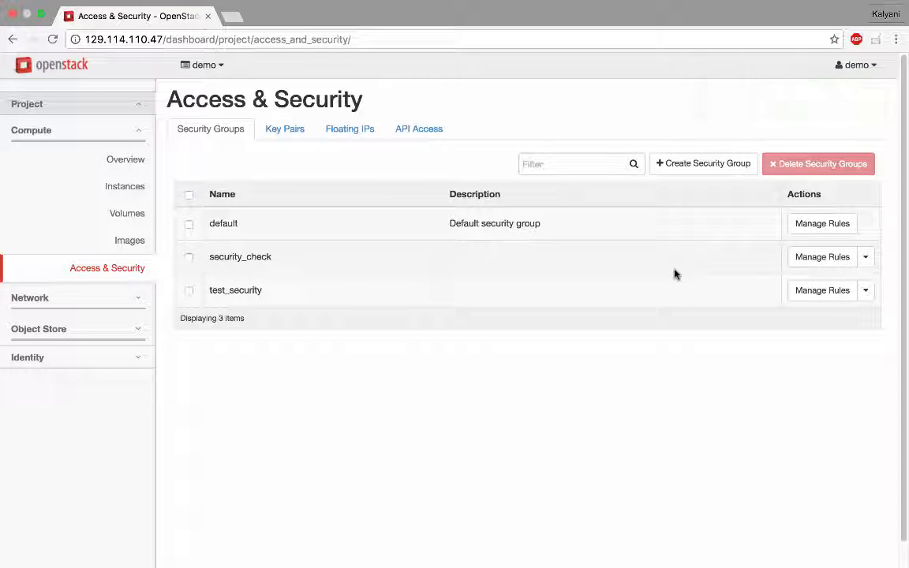
Examine the rules of the security_check group and the options for adding a rule, without adding one.
{"action": "left_click", "coordinate": [806, 263]}
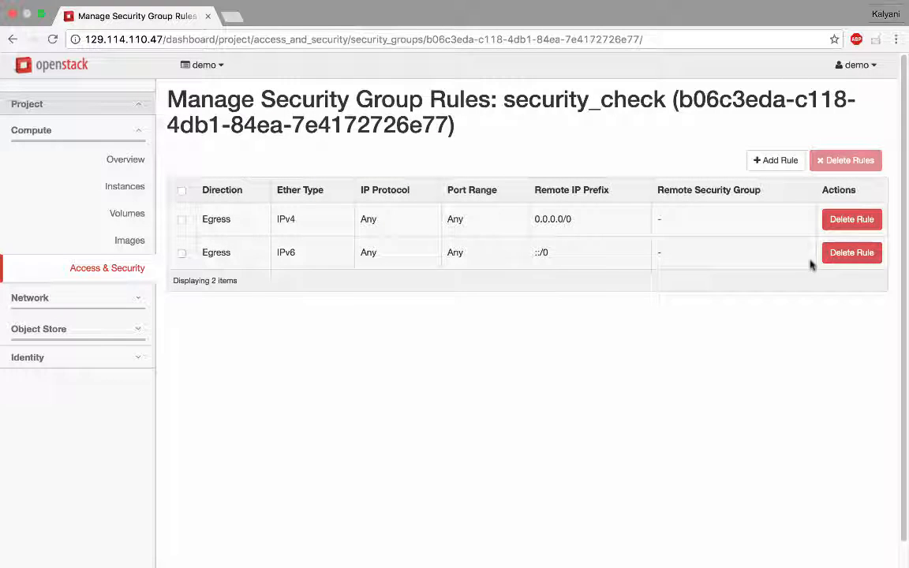
{"action": "left_click", "coordinate": [779, 163]}
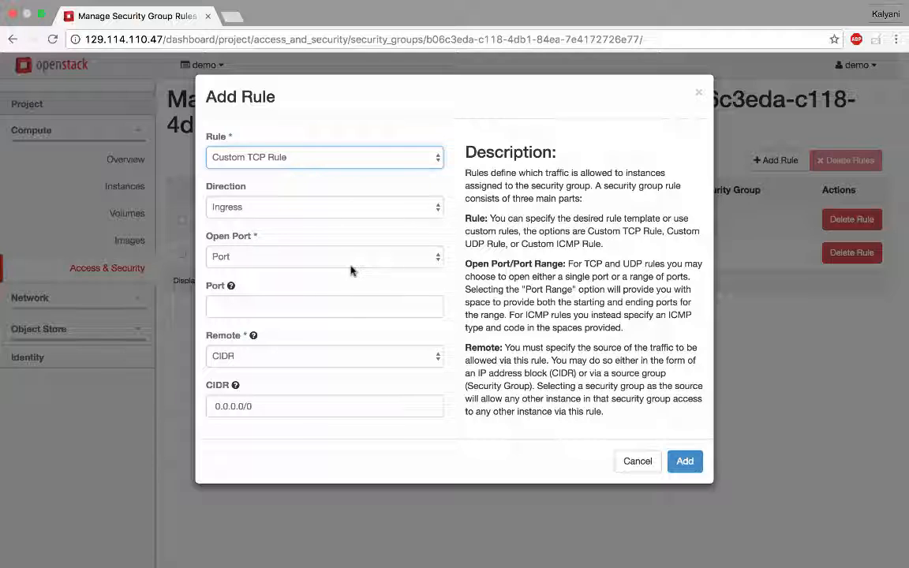
{"action": "left_click", "coordinate": [643, 468]}
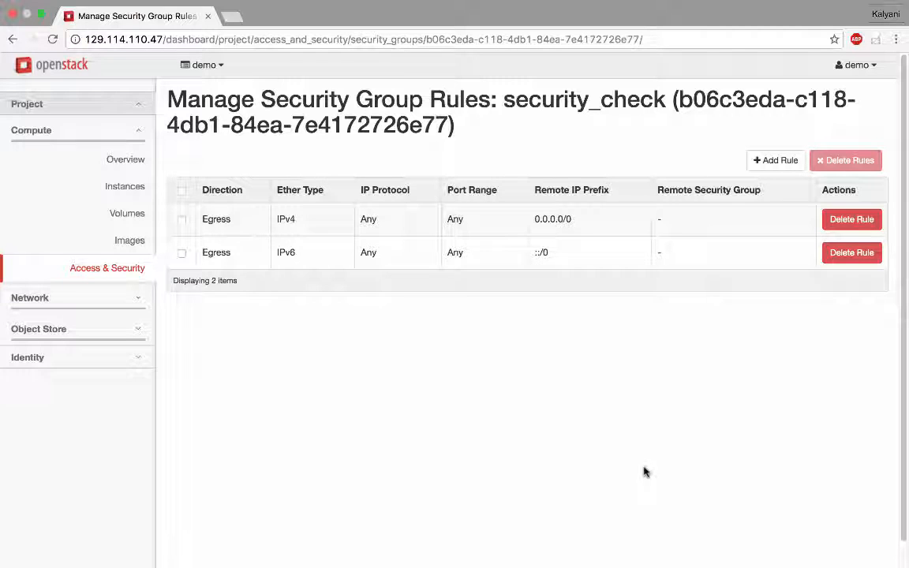